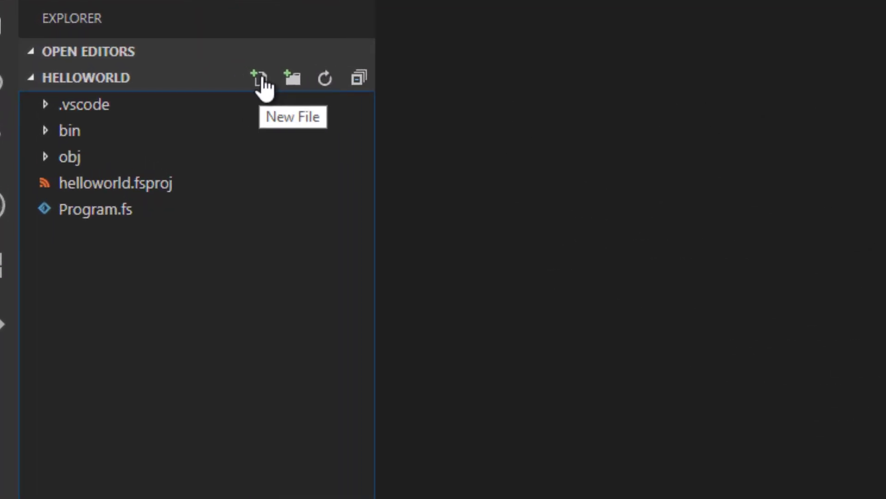
Create test.fsx containing let x = 5 and let y = x + 10, then select line 1
left_click(261, 79)
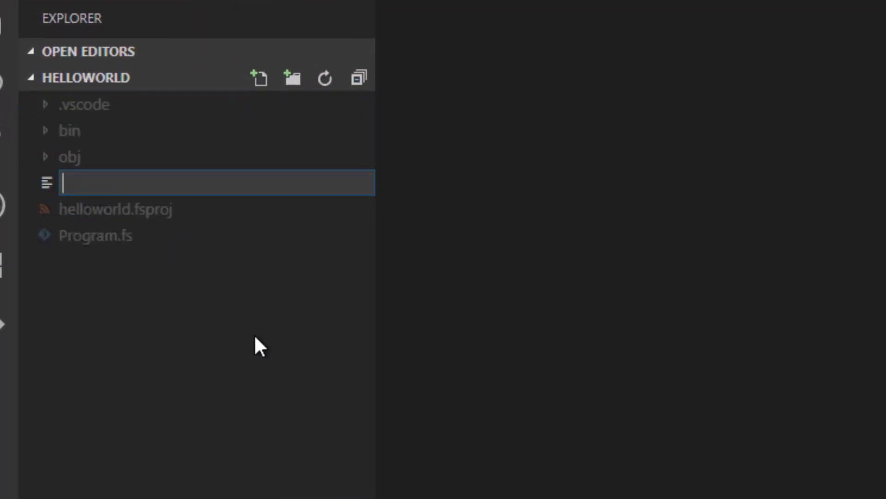
type("test.fsx")
key("Return")
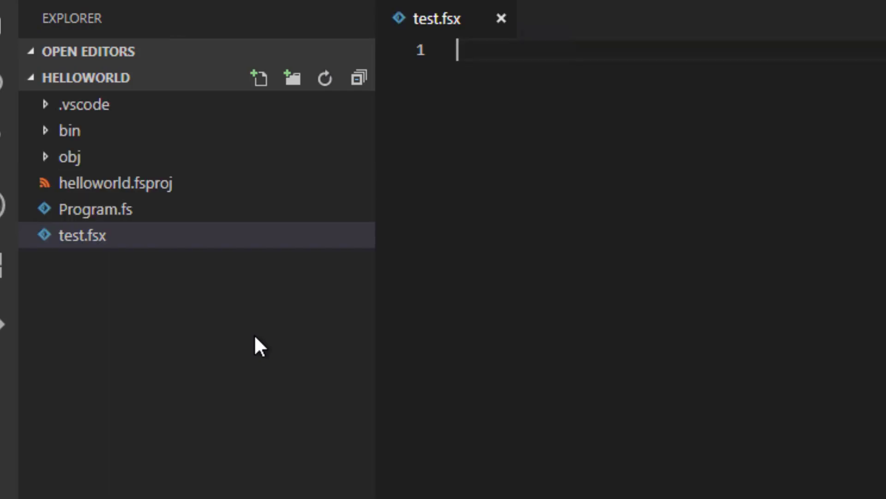
type("let ")
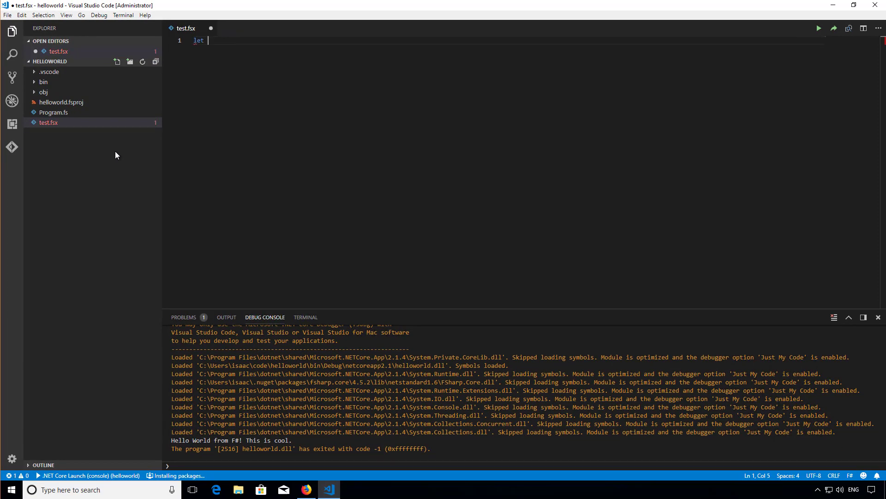
type("x = 5")
key("Return")
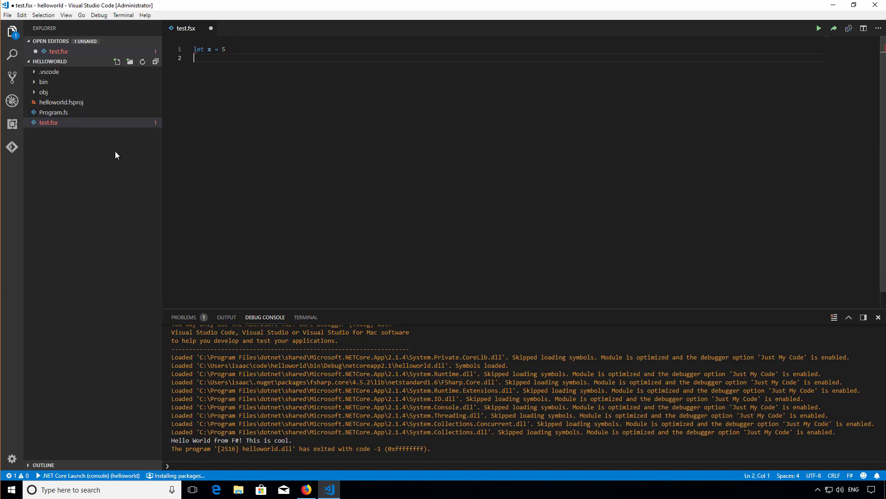
type("let y = x + ")
type("10")
key("Return")
key("Return")
key("ctrl+Home")
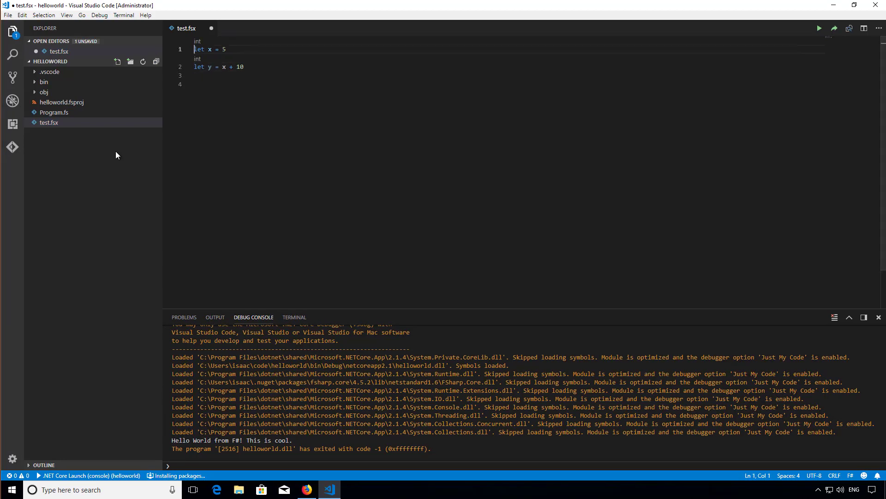
key("shift+Down")
Send line 1 with Alt+Enter, getting PowerShell's 'term let is not recognized' error
key("alt+Return")
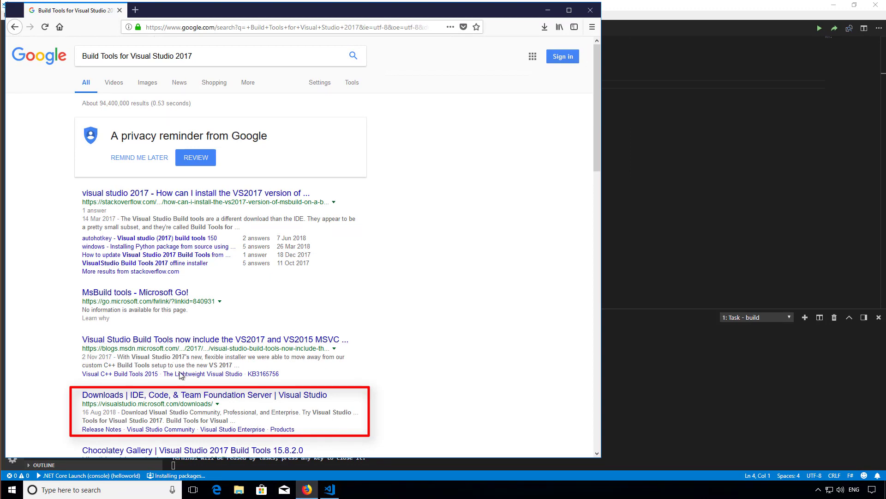
Download Build Tools for Visual Studio 2017 from visualstudio.microsoft.com/downloads under Tools for Visual Studio 2017
left_click(269, 392)
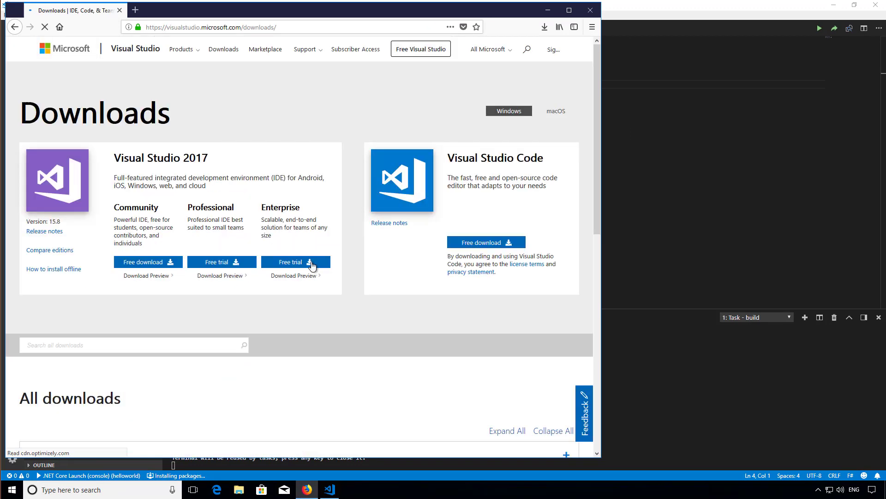
scroll(181, 199, "down", 3)
scroll(176, 200, "down", 2)
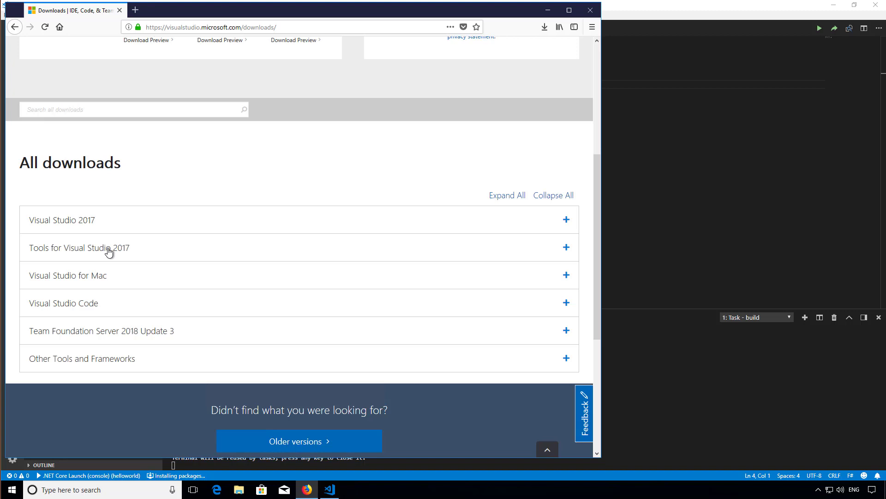
left_click(109, 251)
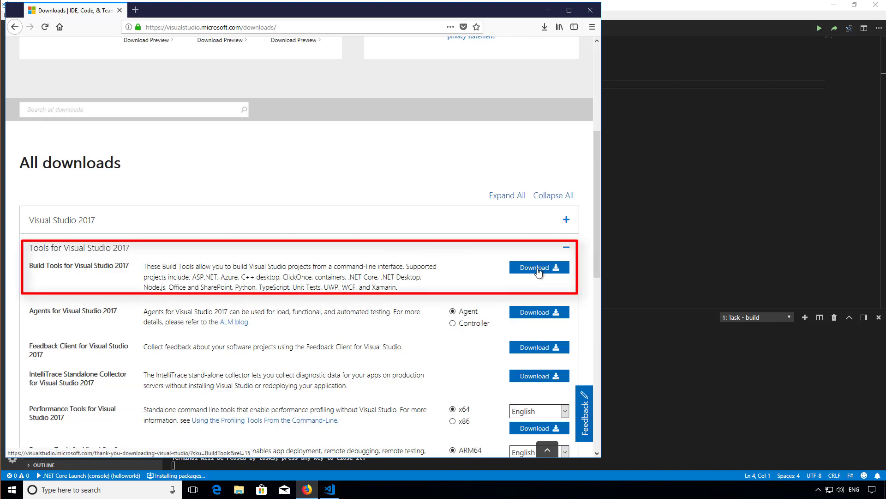
left_click(538, 269)
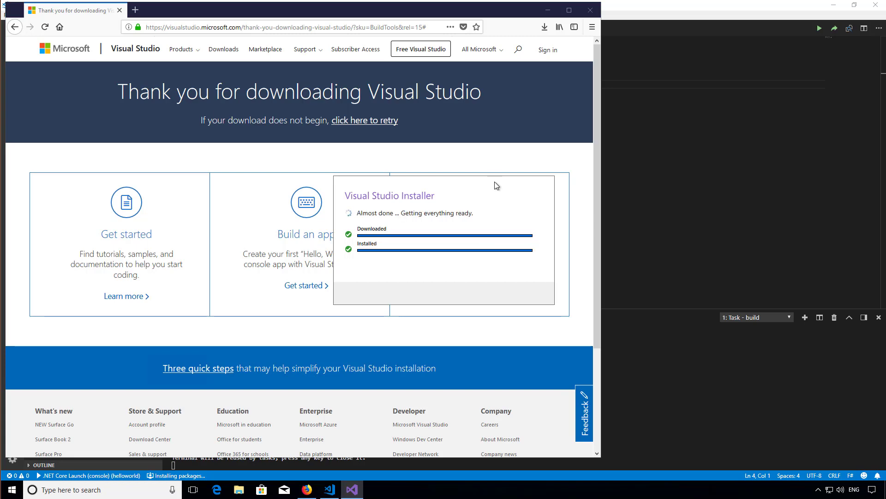
Include the F# compiler under Individual components and install Build Tools 2017
left_click(255, 122)
scroll(231, 222, "down", 5)
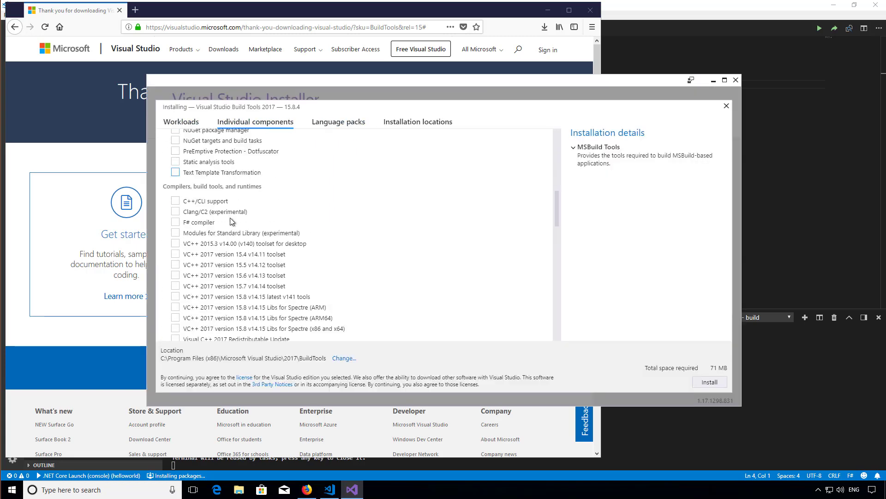
scroll(230, 222, "down", 5)
scroll(231, 222, "down", 5)
scroll(221, 231, "up", 5)
scroll(221, 232, "up", 3)
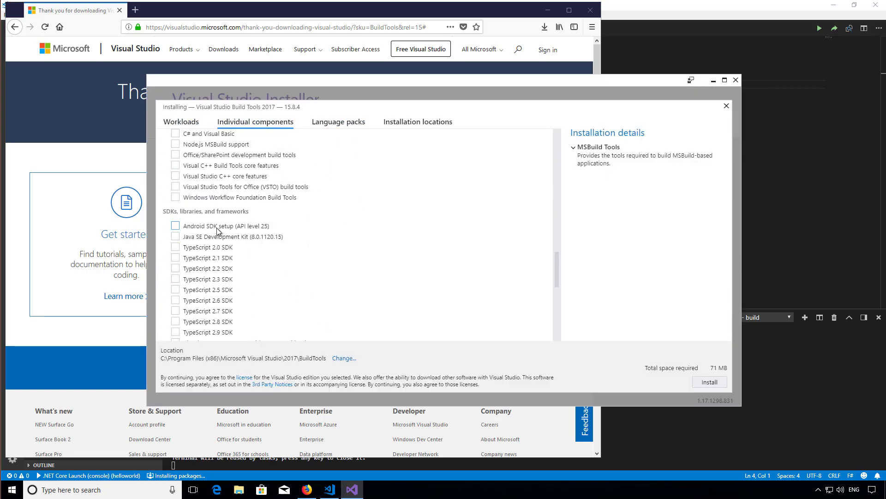
scroll(202, 236, "up", 2)
scroll(203, 236, "up", 5)
left_click(175, 174)
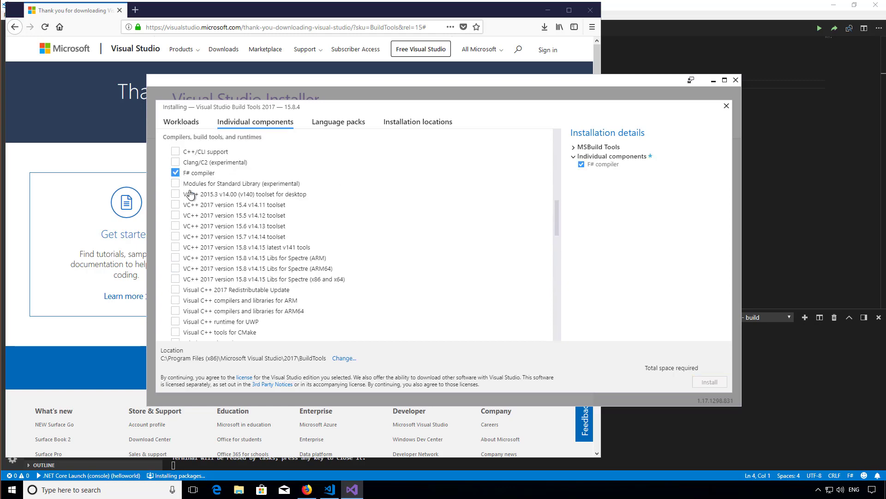
left_click(700, 380)
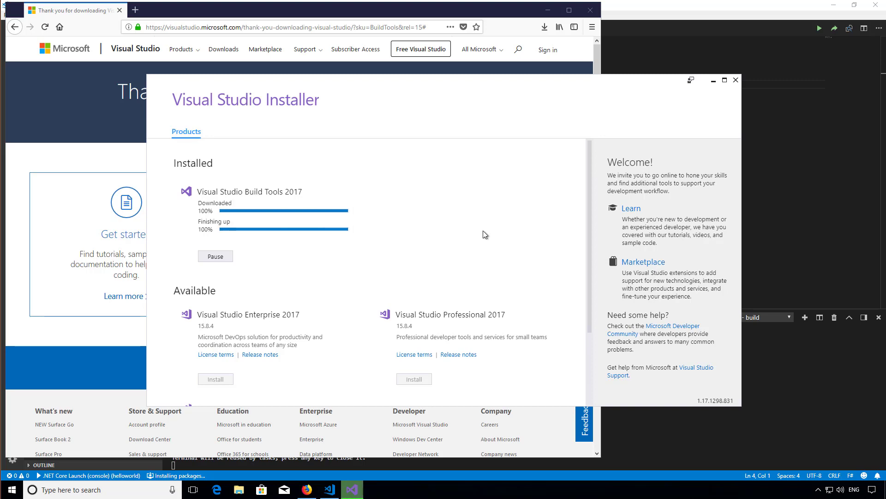
Reselect line 1 of test.fsx and send it to F# Interactive, yielding val x : int = 5
key("Up")
key("Up")
key("Up")
key("shift+Down")
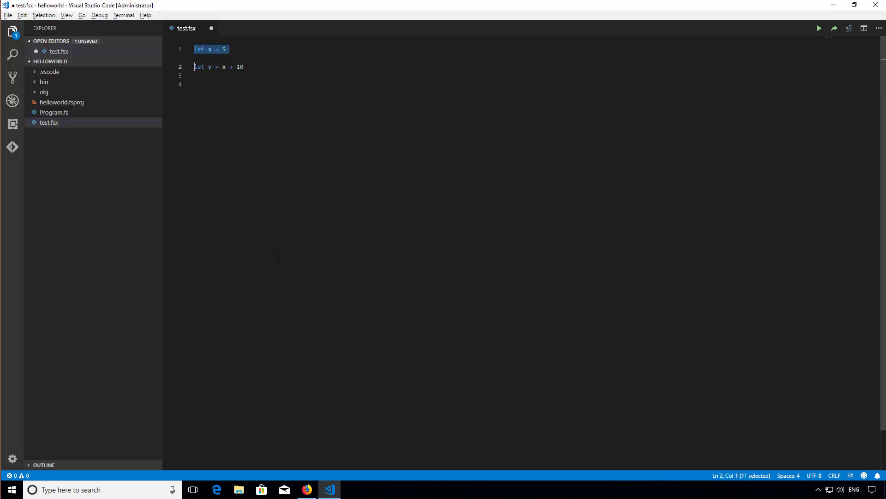
key("alt+Return")
key("Down")
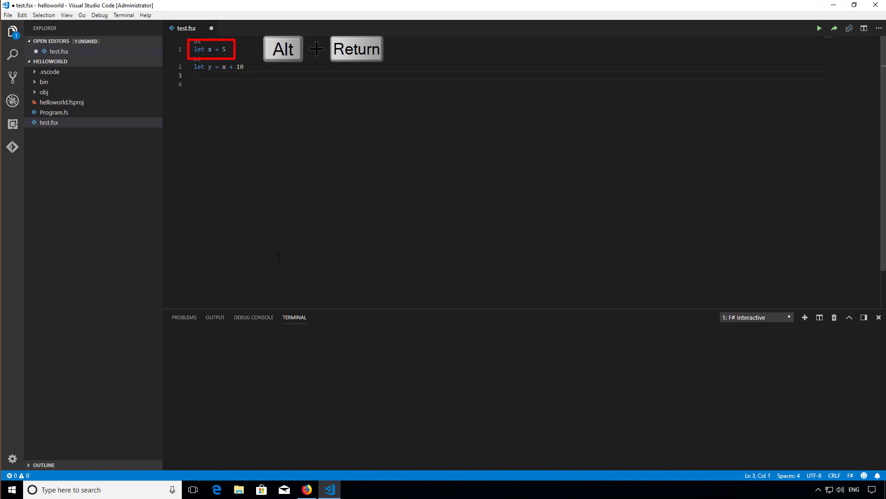